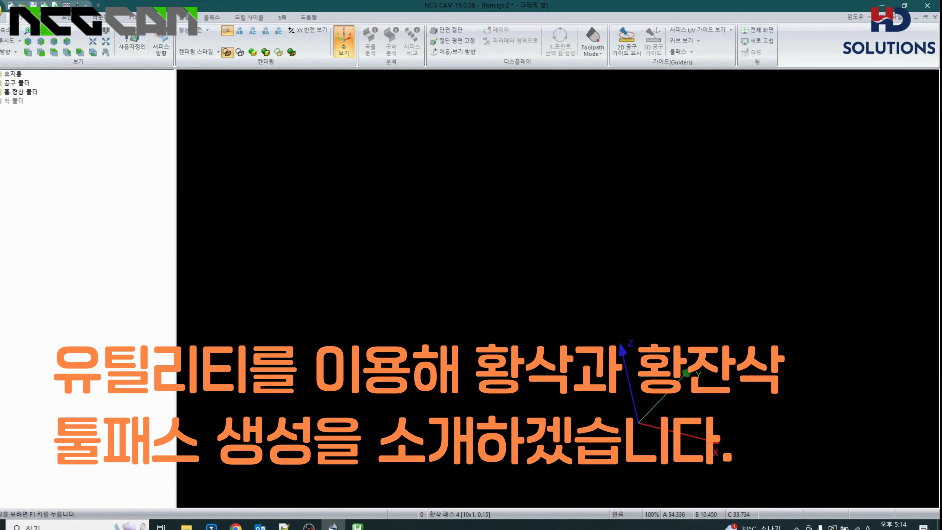
Open the recent model hsm.igs and launch the 오토패스 automatic toolpath utility
click(3, 7)
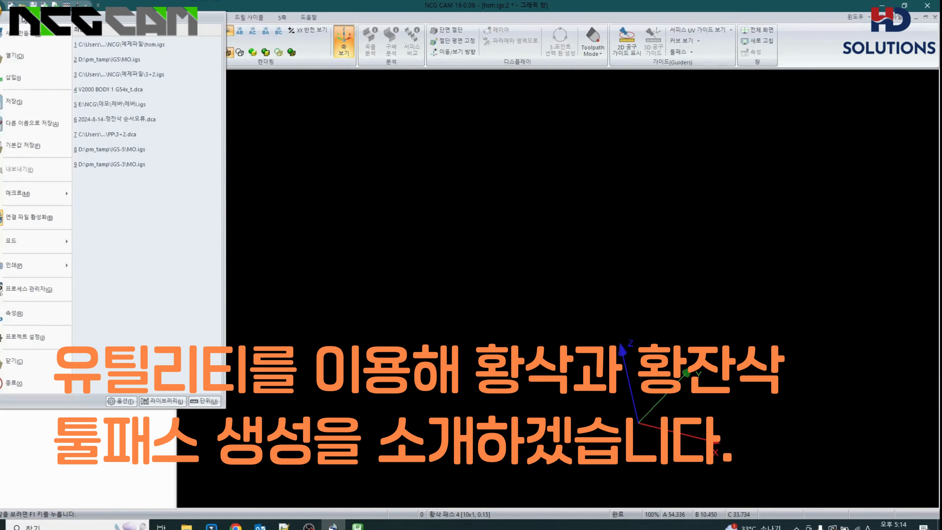
click(138, 47)
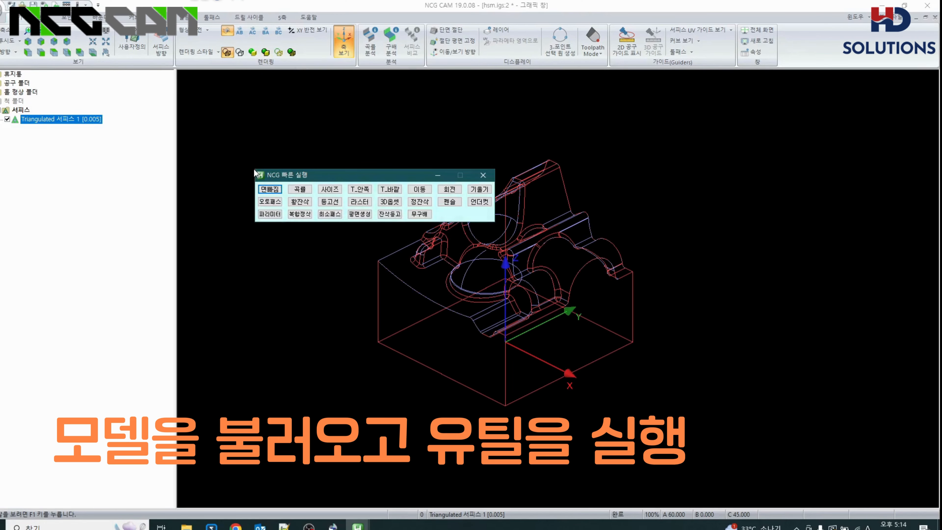
click(274, 203)
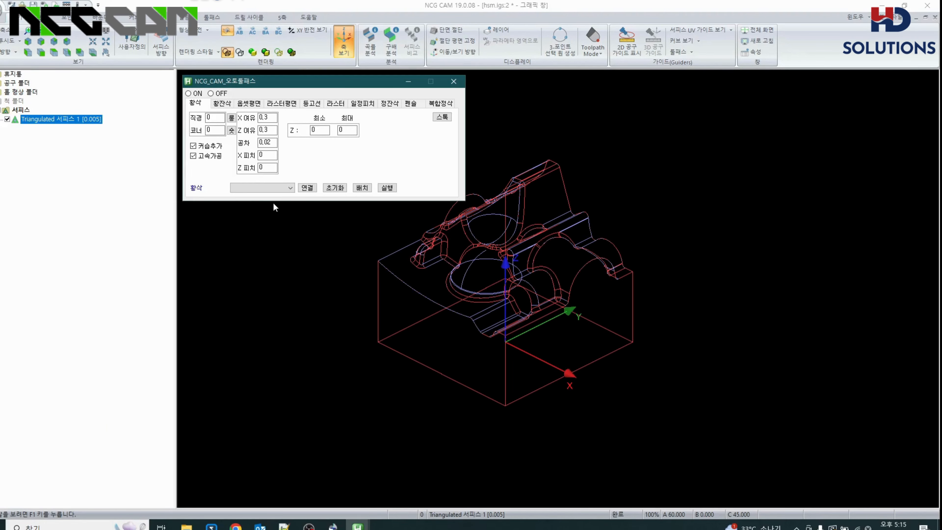
Generate a roughing pass (황삭) on the triangulated surface using the 17_2_팁공구_40 database preset
click(266, 190)
click(266, 189)
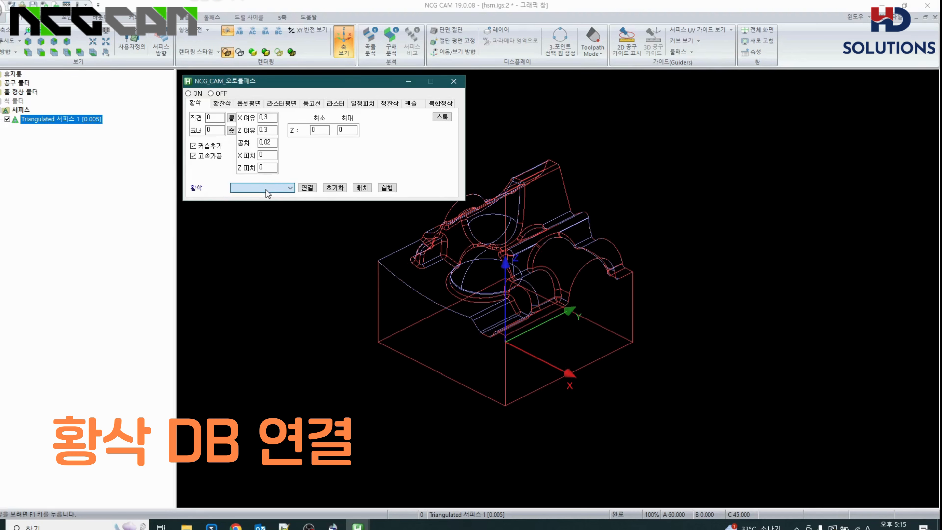
click(280, 190)
click(281, 190)
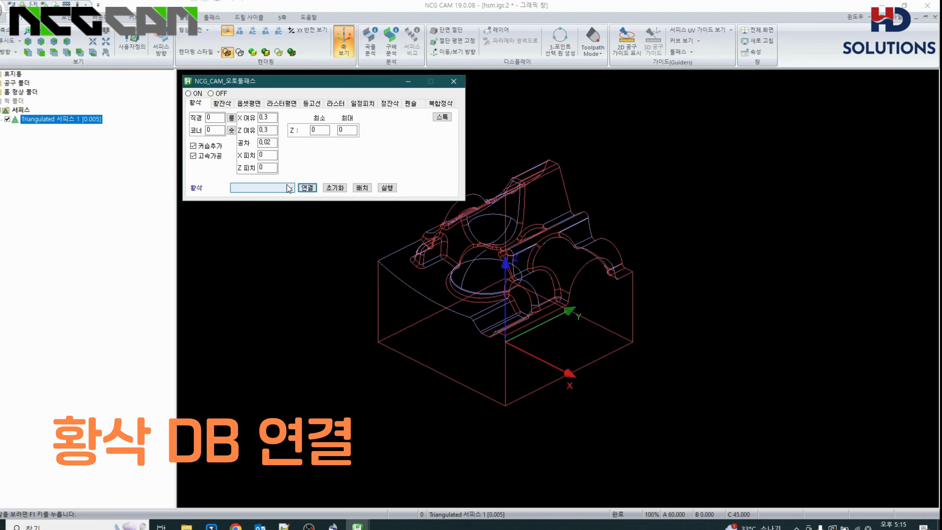
click(288, 188)
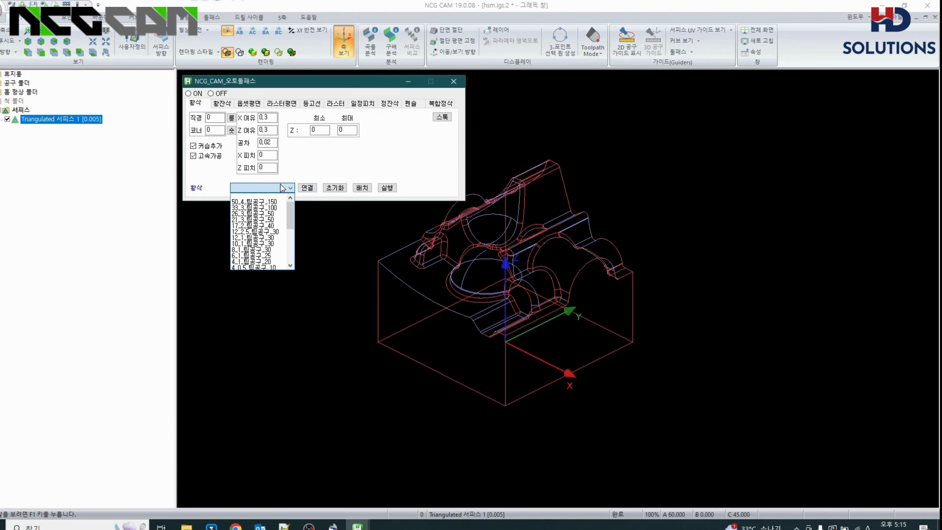
click(272, 226)
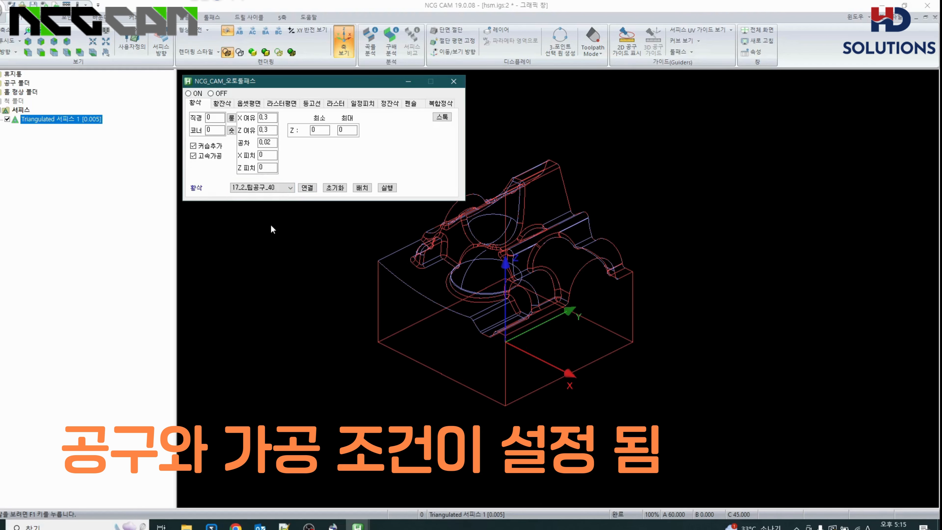
click(386, 187)
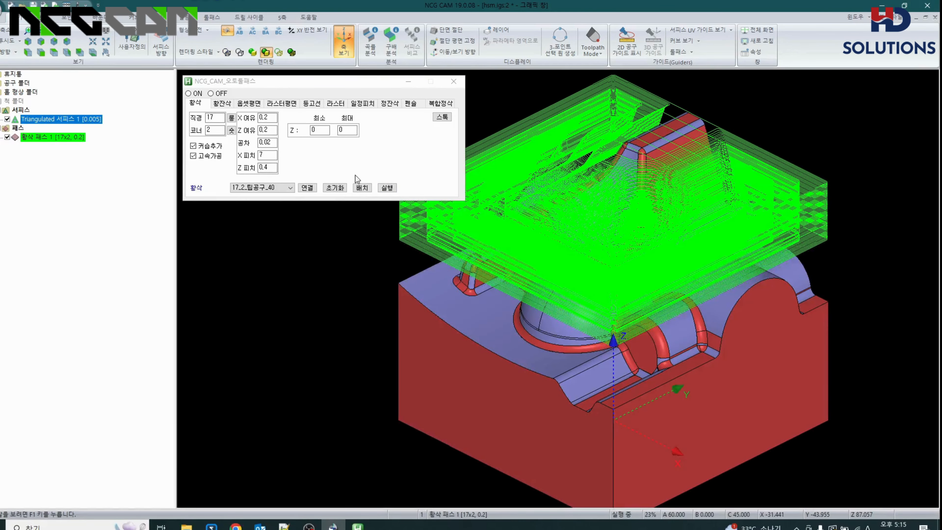
Load the 26_3_팁공구_50 roughing preset to fill in its tool and cutting conditions
click(262, 188)
scroll(268, 223, up, 3)
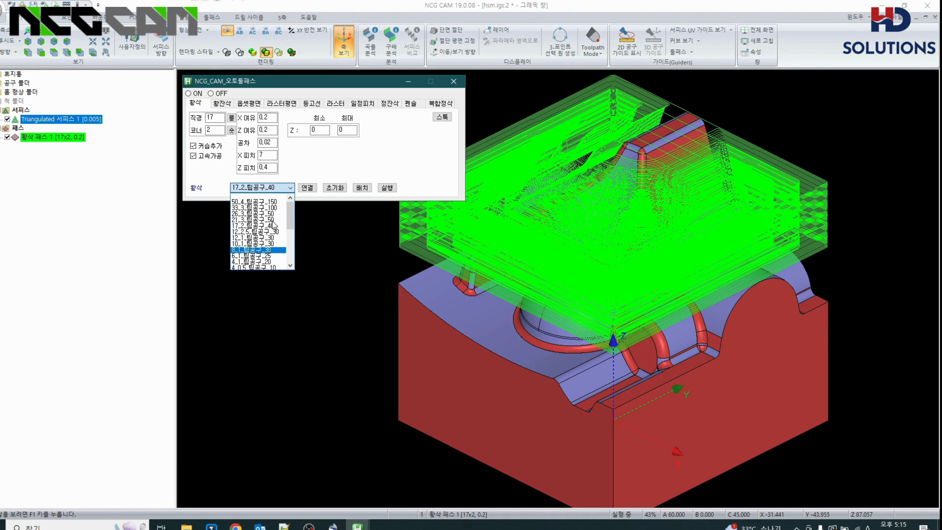
click(262, 215)
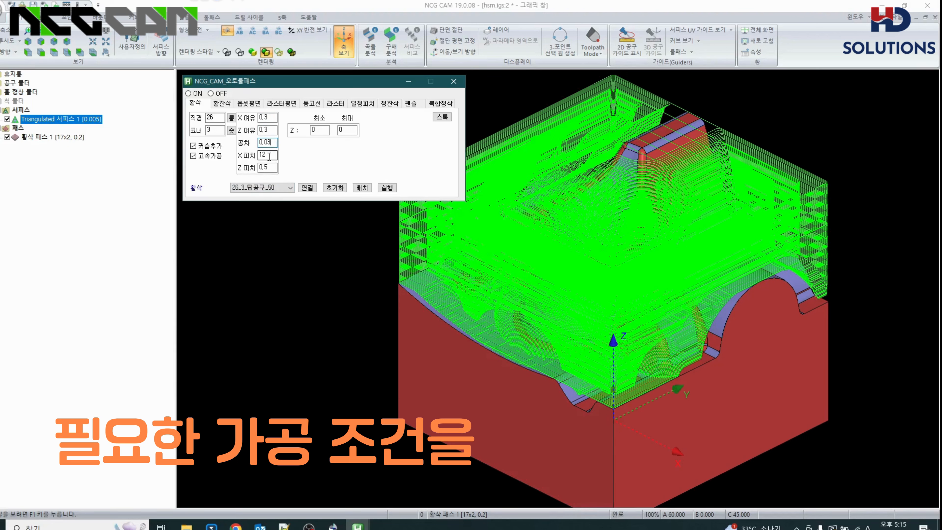
Generate a second roughing pass on the surface using the 12_1_팁공구_30 preset
click(262, 188)
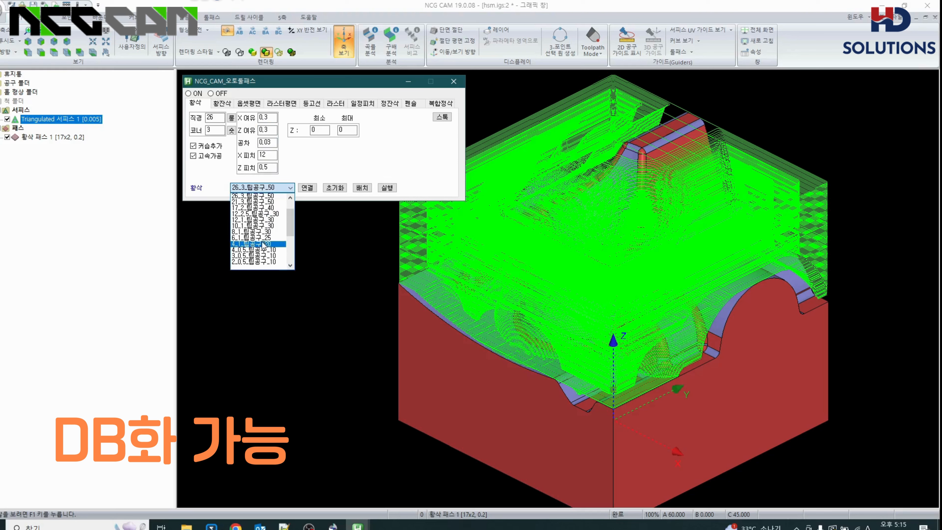
click(258, 220)
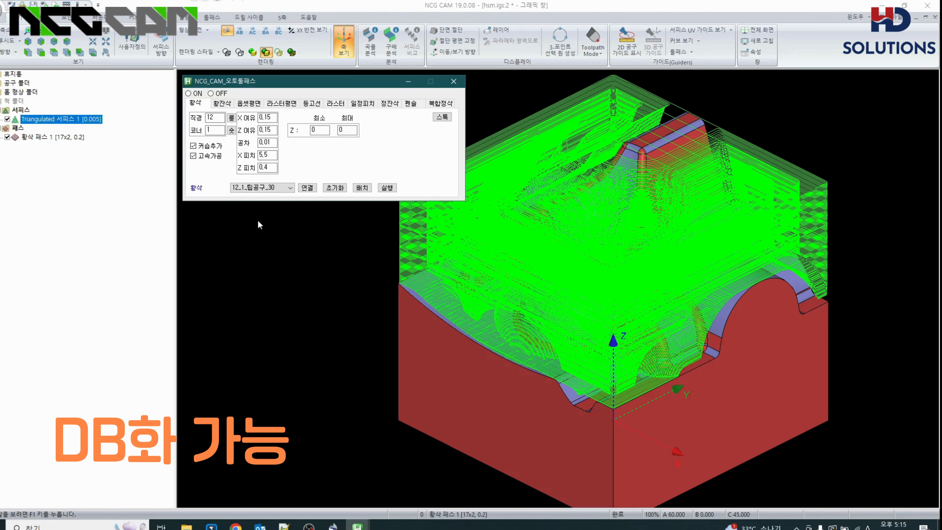
click(386, 188)
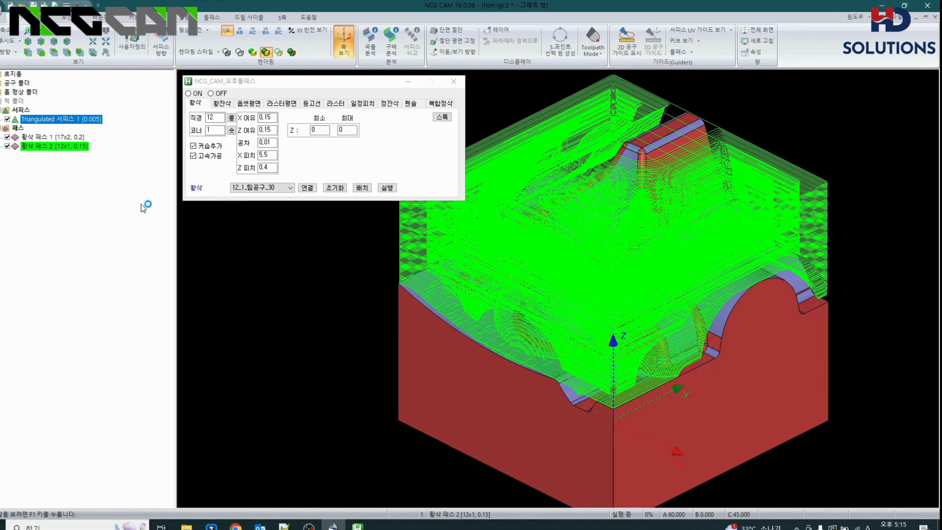
Display the 17x2 and 12x1 roughing passes one at a time, then show the 12x1 pass together with the surface
click(70, 147)
double_click(70, 138)
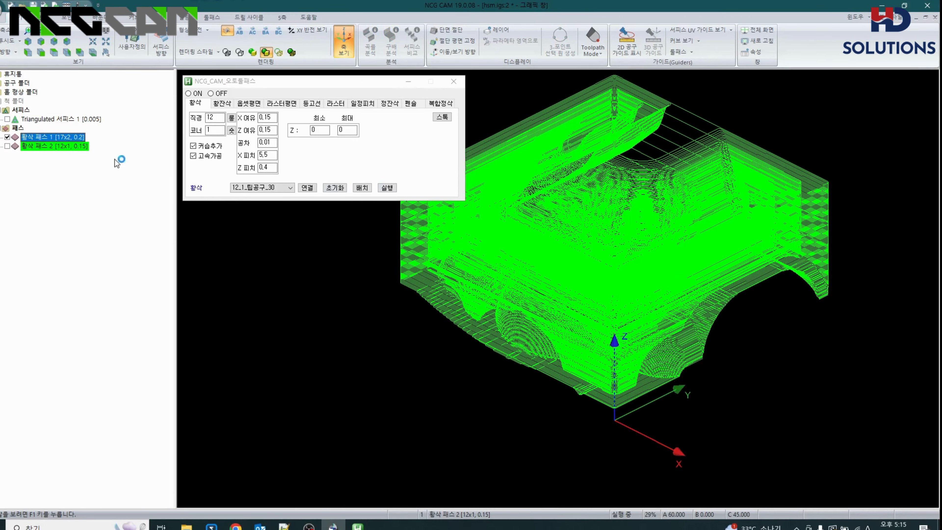
click(71, 149)
double_click(74, 148)
scroll(739, 344, up, 2)
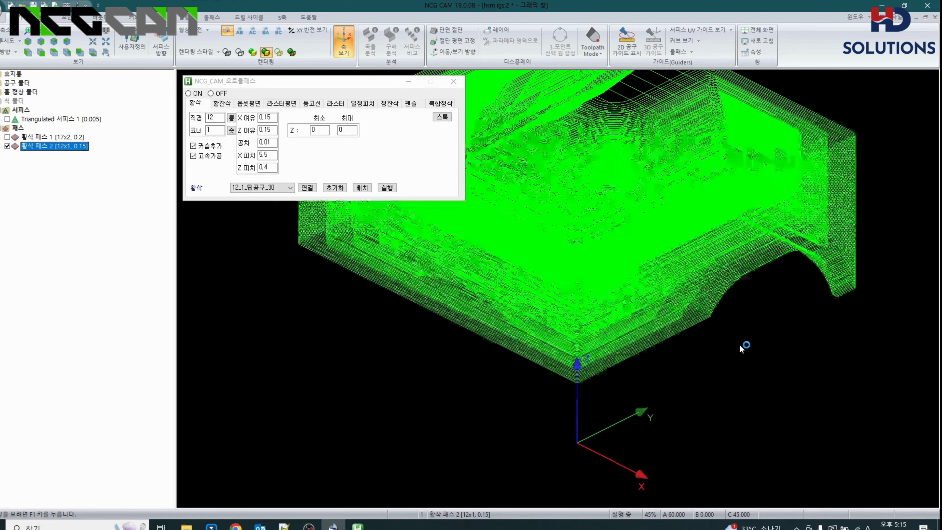
key(s)
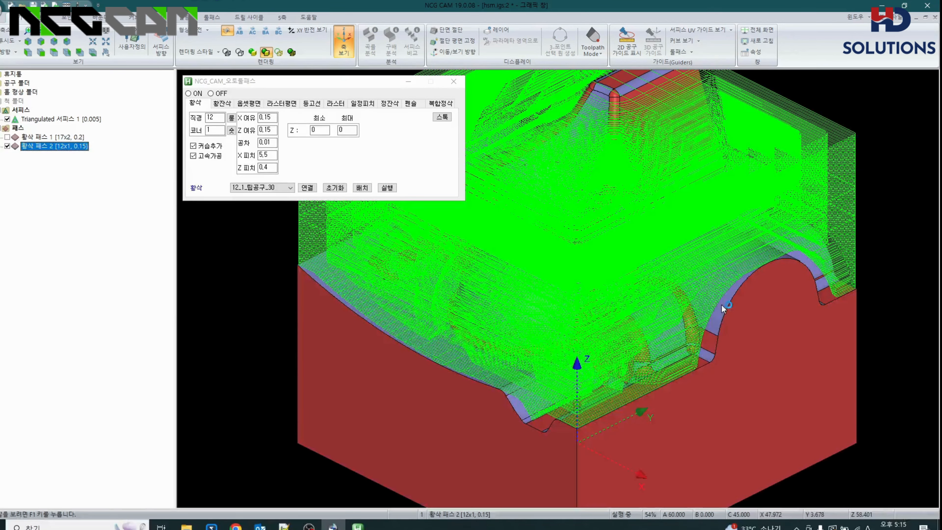
Examine how the 12x1 roughing pass follows the model's edges and arches from several viewing angles
scroll(722, 305, down, 2)
middle_drag(720, 326, 569, 373)
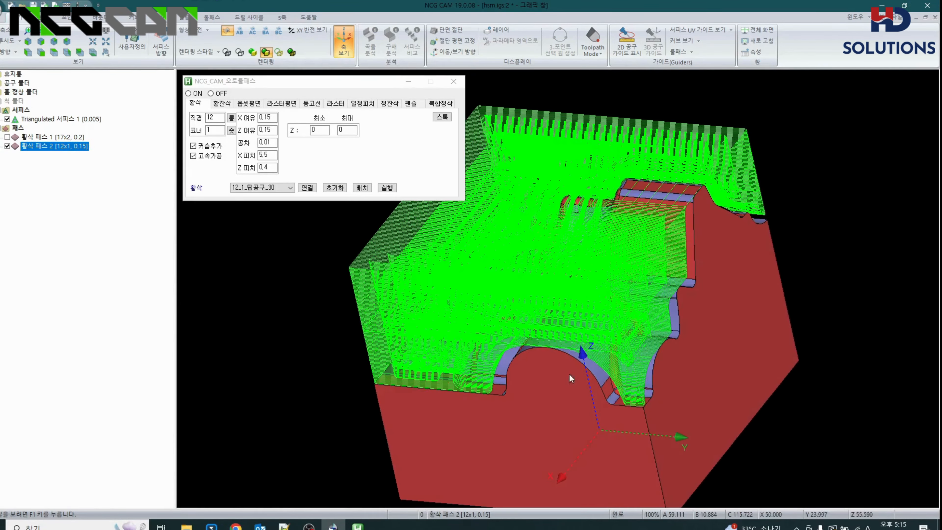
scroll(651, 433, up, 4)
scroll(651, 435, down, 3)
scroll(637, 385, up, 2)
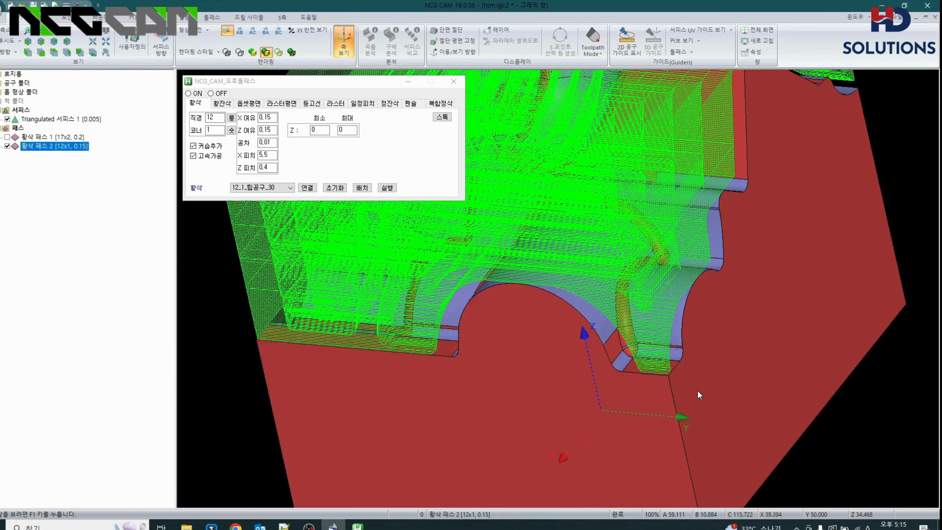
middle_drag(697, 390, 844, 256)
middle_drag(537, 283, 518, 305)
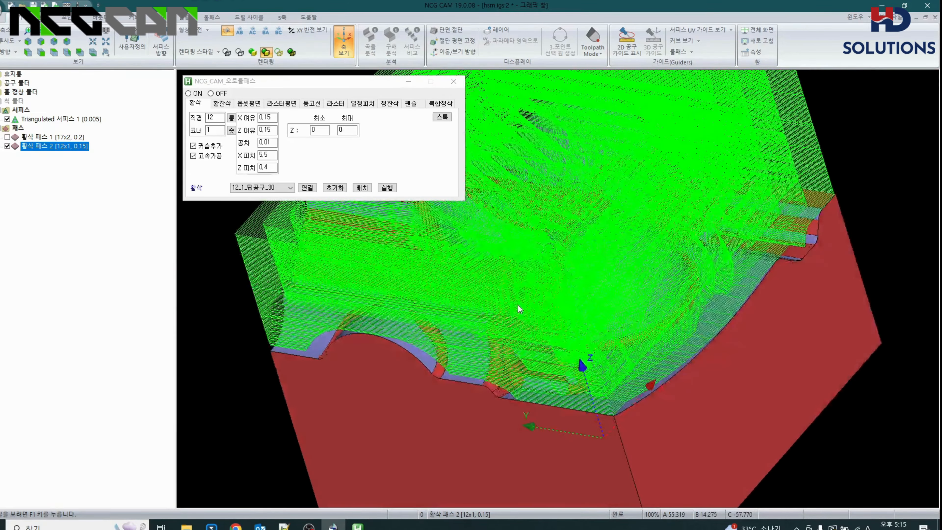
key(t)
key(w)
click(293, 328)
mouse_move(553, 334)
middle_down()
mouse_move(557, 313)
mouse_move(539, 252)
middle_up()
key(s)
scroll(538, 252, down, 2)
Isolate the triangulated surface and create a stock model and stock boundary for it with the 17_2_팁공구_40 preset
double_click(86, 121)
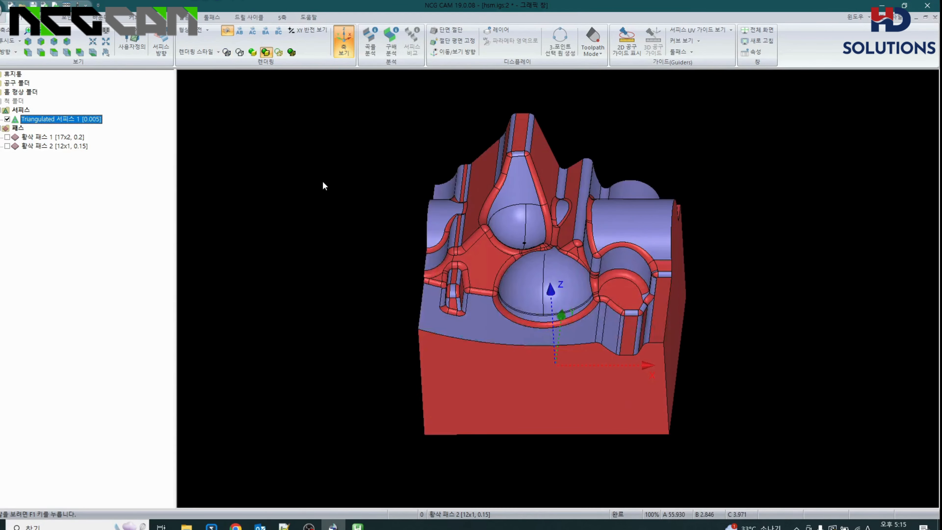
click(275, 189)
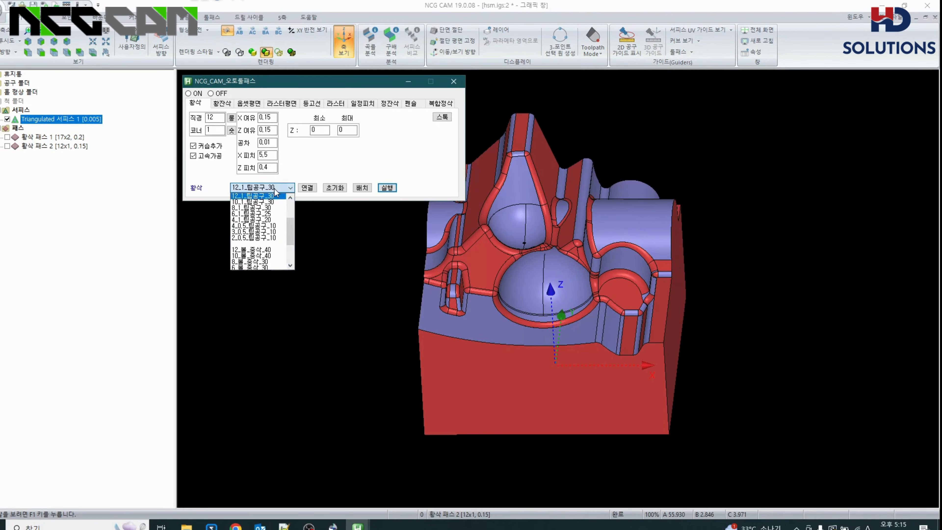
scroll(252, 223, up, 3)
click(243, 212)
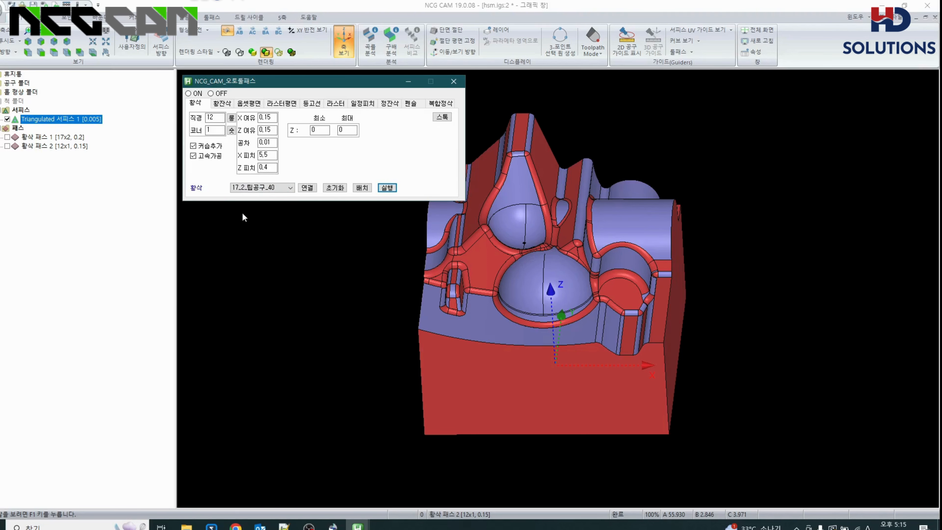
click(440, 120)
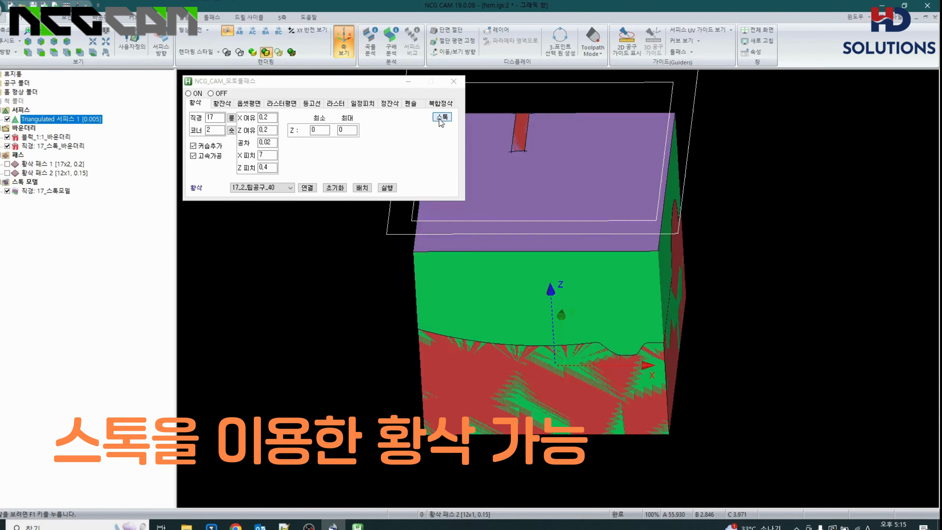
Generate a stock-based rest roughing pass from the surface, the 17 mm tool's stock boundary and its stock model
ctrl+click(56, 145)
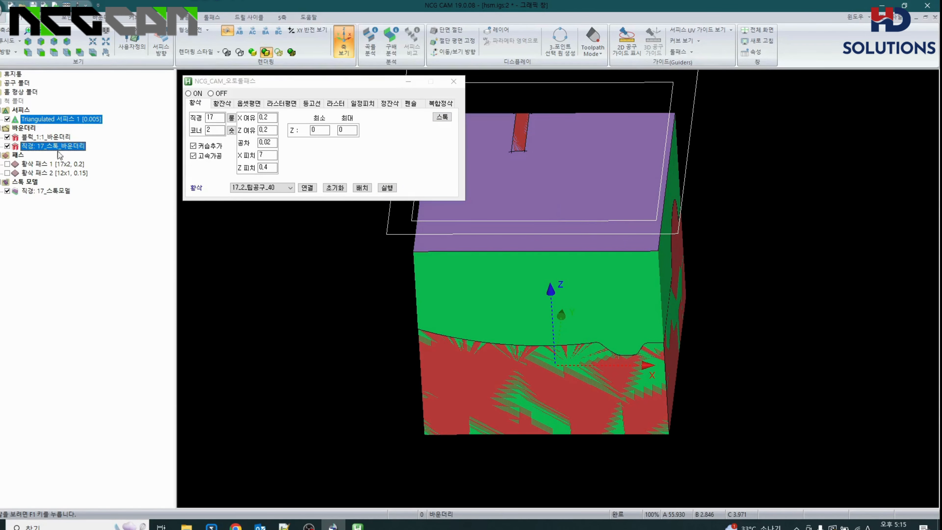
ctrl+click(47, 190)
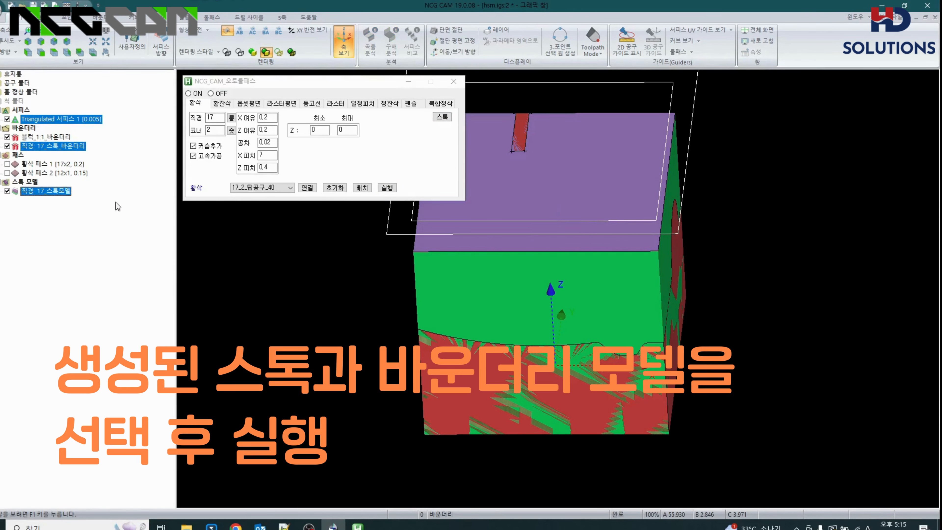
click(388, 188)
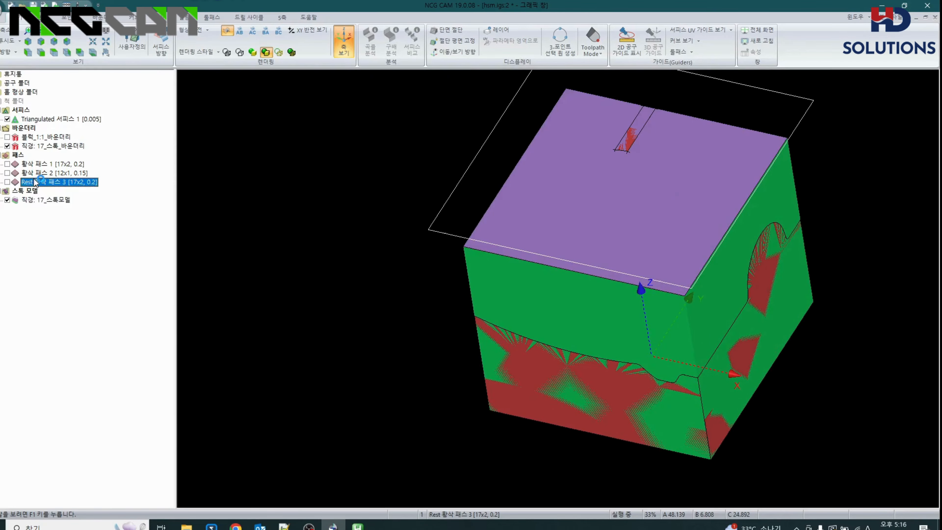
Compare the 17x2 rest roughing pass with the earlier roughing passes on the model, up close and from above
middle_drag(782, 349, 574, 314)
scroll(574, 313, up, 5)
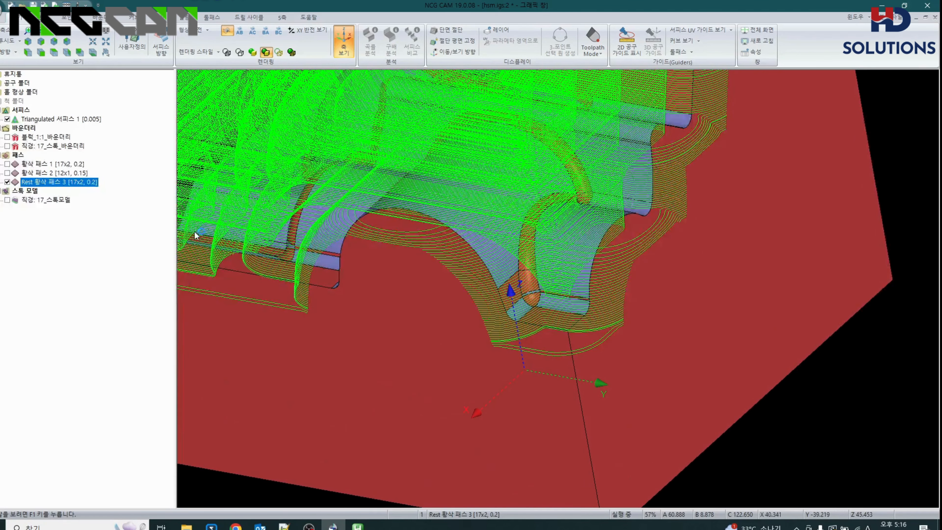
click(59, 174)
double_click(64, 182)
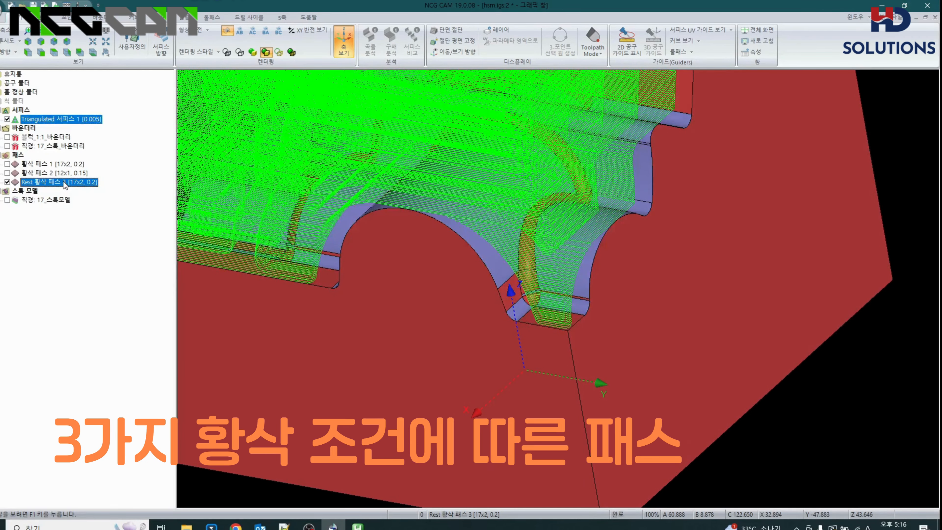
scroll(516, 271, down, 5)
key(w)
middle_drag(516, 270, 497, 252)
key(Home)
scroll(537, 268, down, 3)
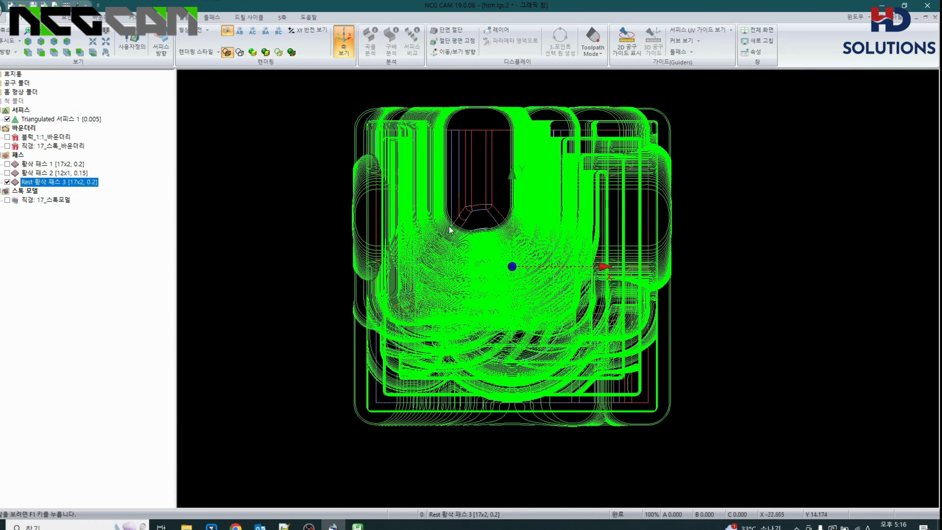
Delete all three roughing passes, the stock model and both boundaries, keeping only the triangulated surface
click(80, 167)
shift+click(78, 179)
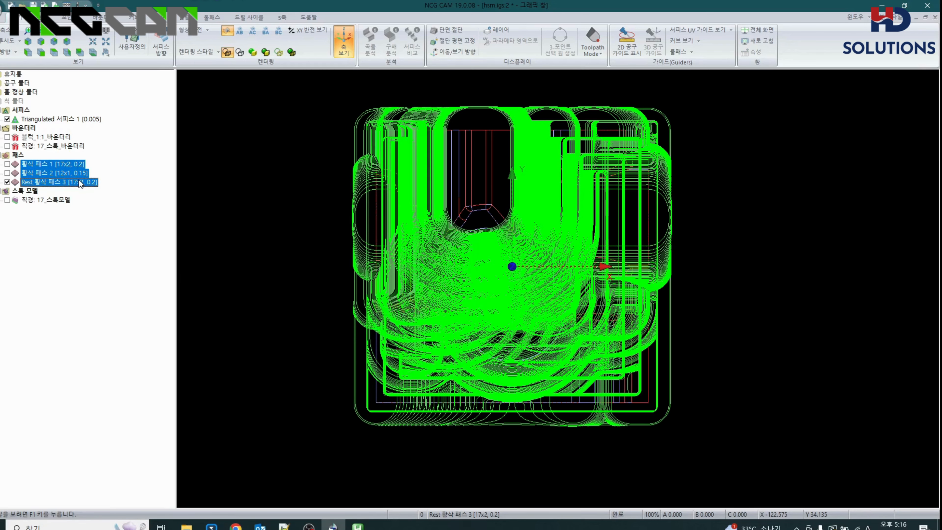
key(Delete)
click(45, 165)
key(Delete)
click(55, 148)
key(Delete)
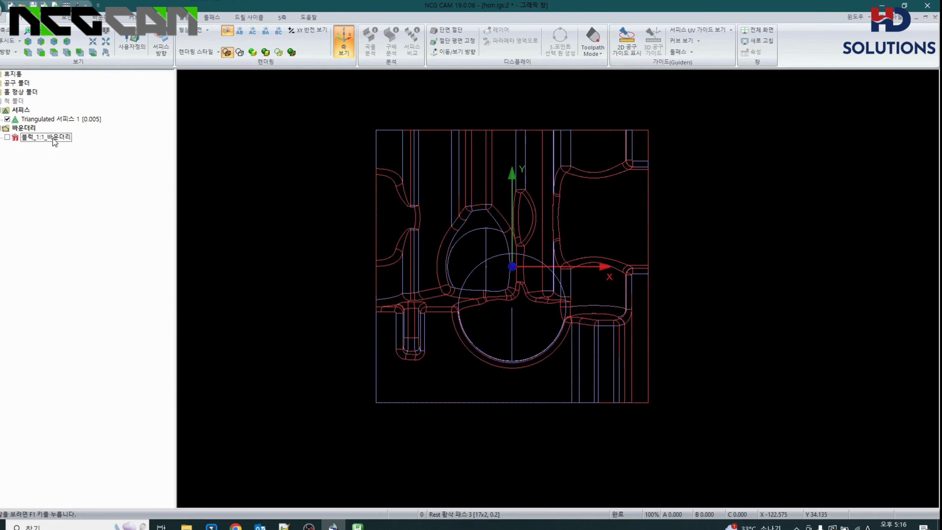
key(Delete)
Generate a roughing pass on the surface with the 12_1_팁공구_30 preset and convert it into a machining toolpath
click(65, 118)
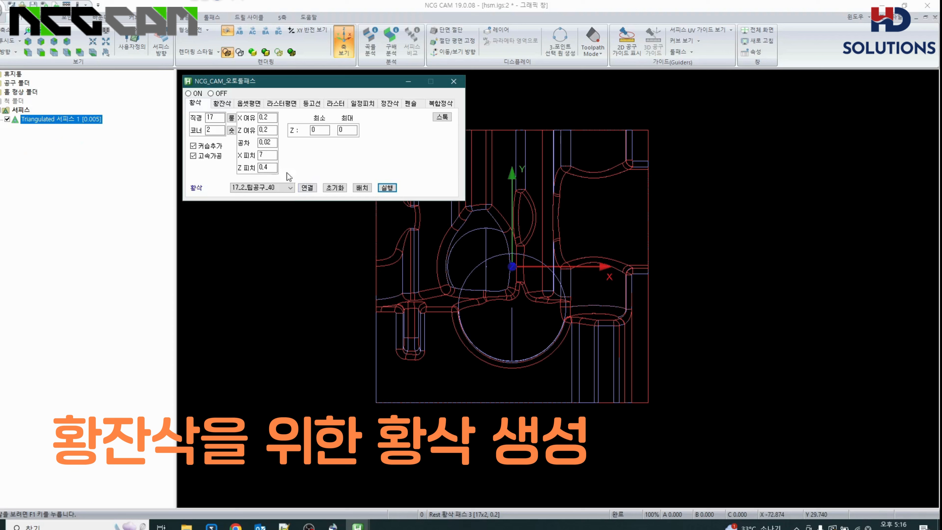
click(290, 187)
click(254, 208)
click(387, 187)
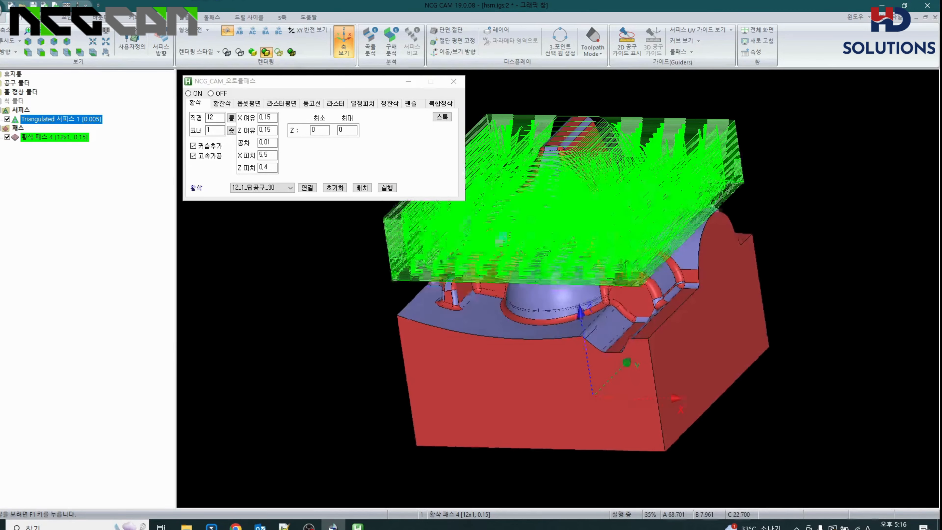
right_click(49, 141)
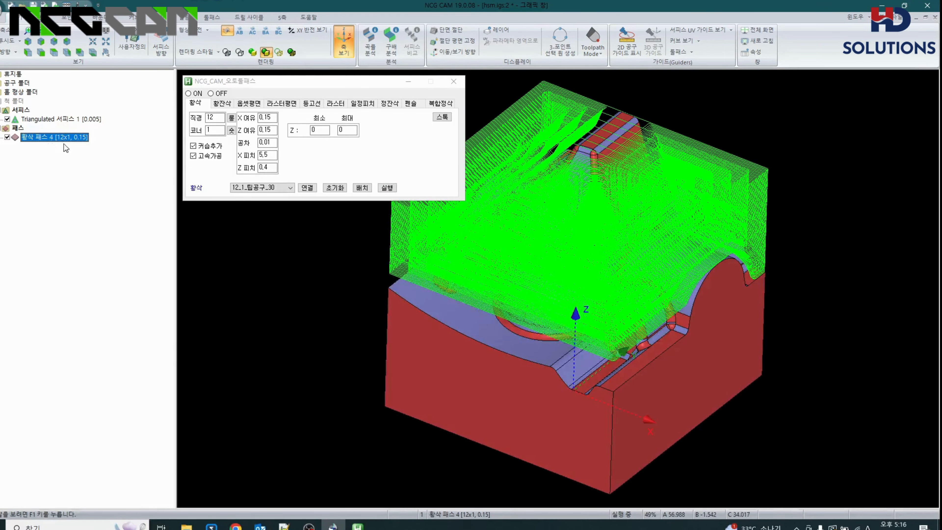
click(81, 148)
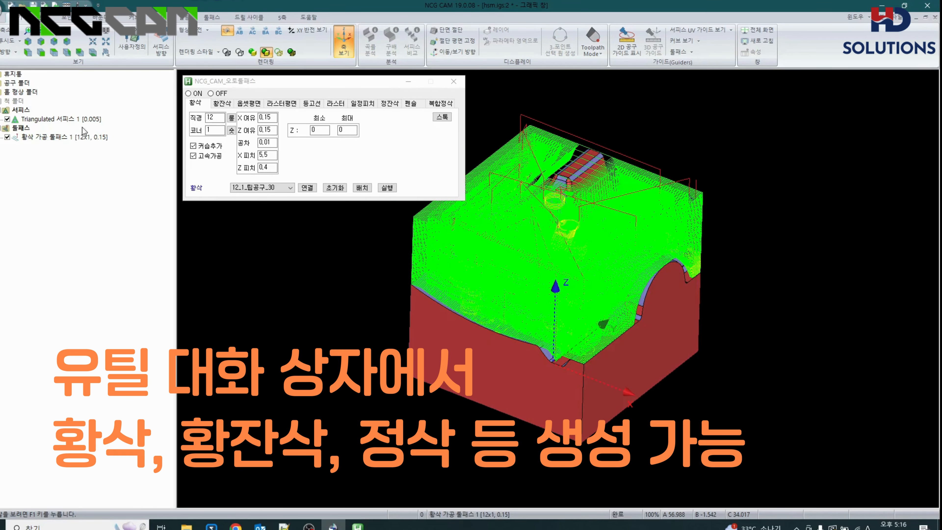
Set up rest roughing from the triangulated surface and the 12x1 roughing toolpath with the 6_1_팁공구_25 preset
click(74, 121)
ctrl+click(83, 136)
click(222, 104)
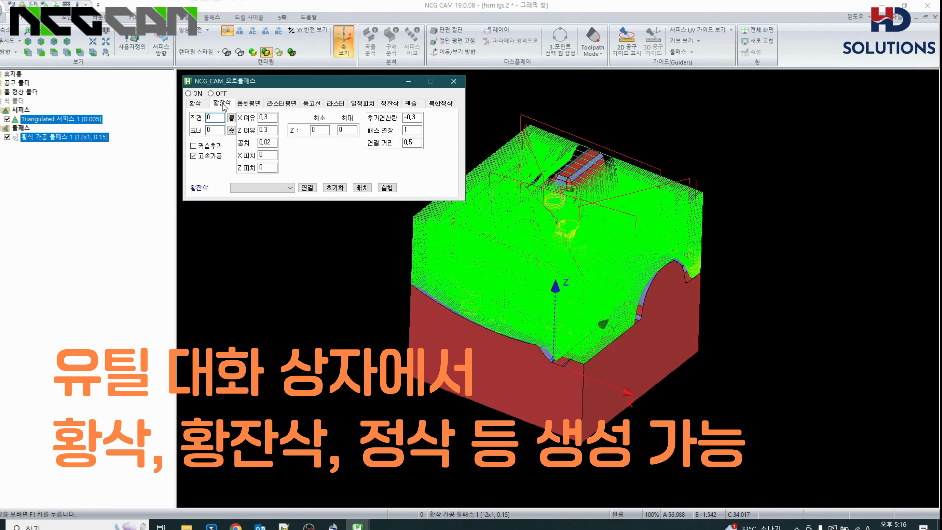
click(279, 189)
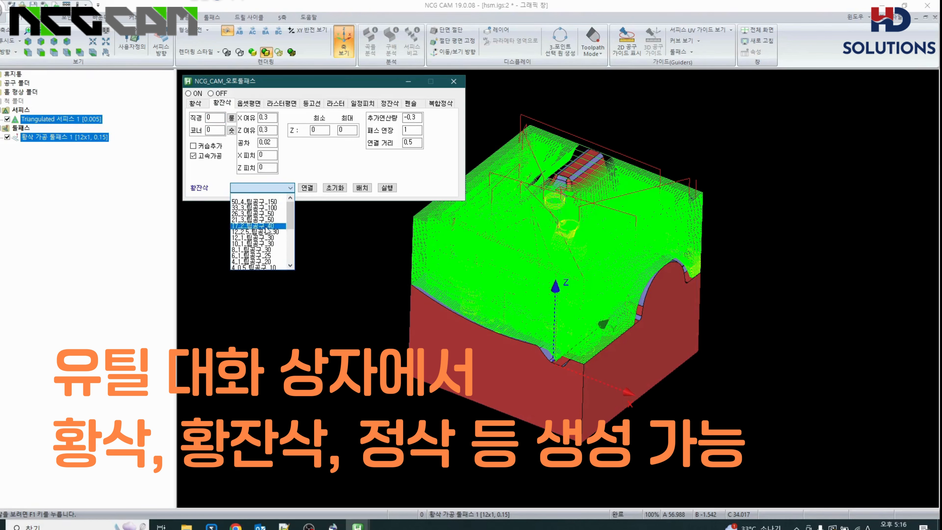
click(259, 256)
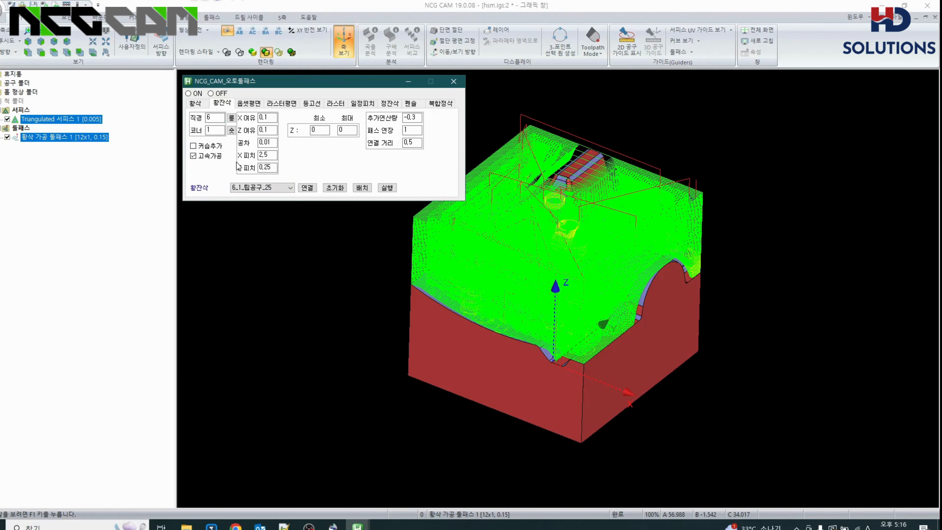
click(218, 130)
key(Tab)
key(Tab)
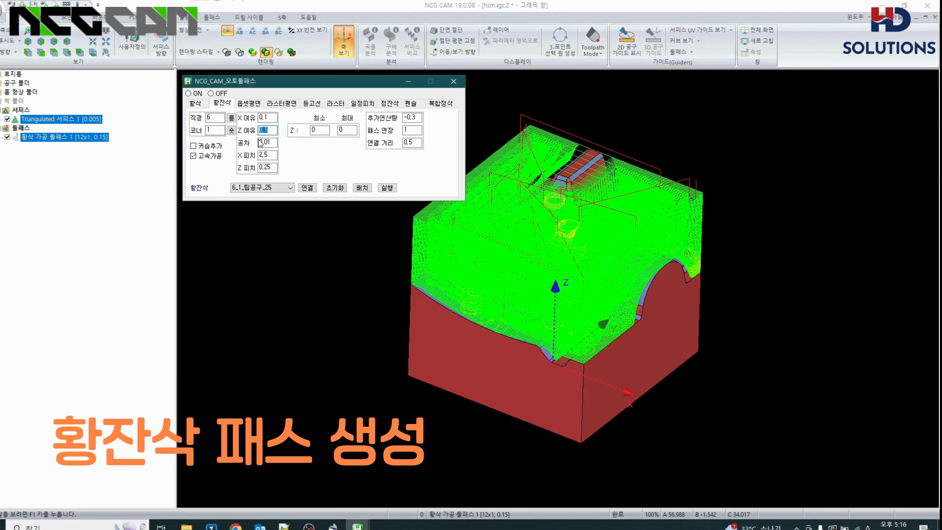
scroll(541, 273, down, 2)
middle_drag(540, 270, 591, 273)
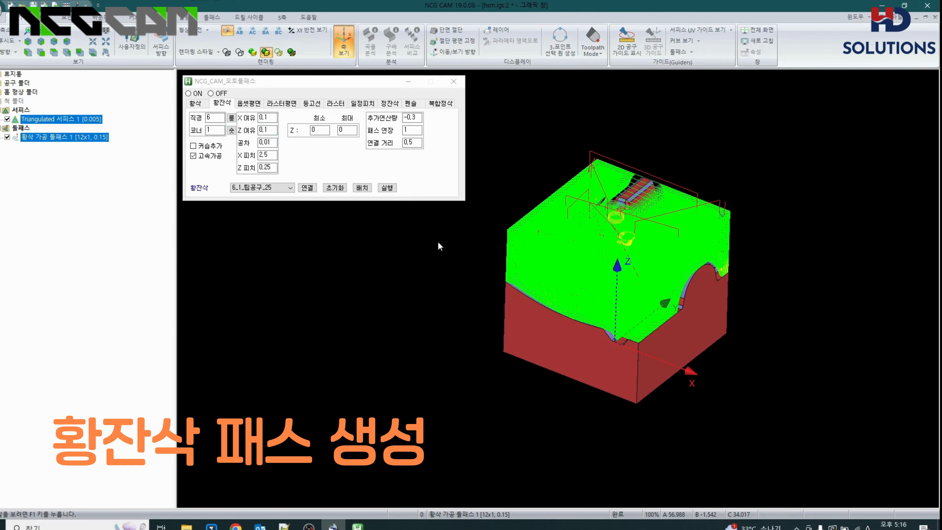
Generate the 6x1 rest roughing pass with 0.1 allowance, answering that the allowance is smaller than the previous one
click(382, 189)
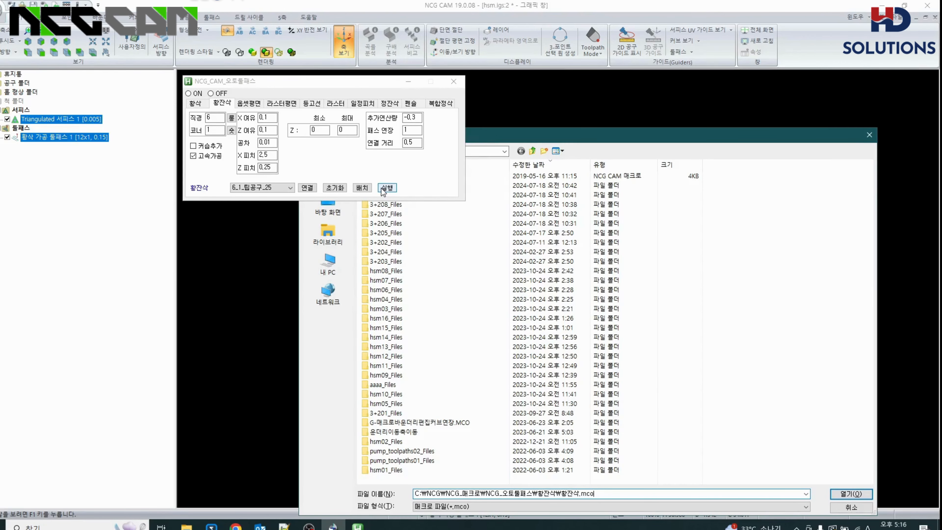
key(Return)
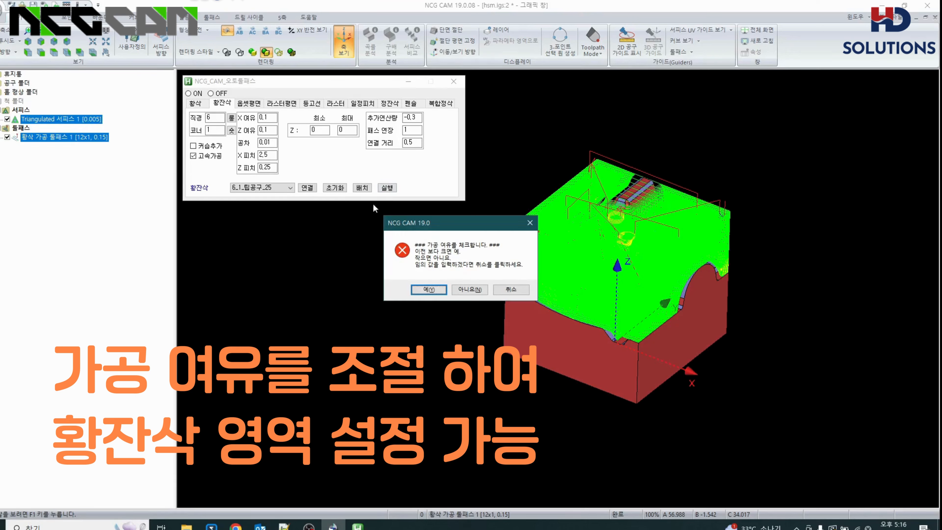
click(463, 290)
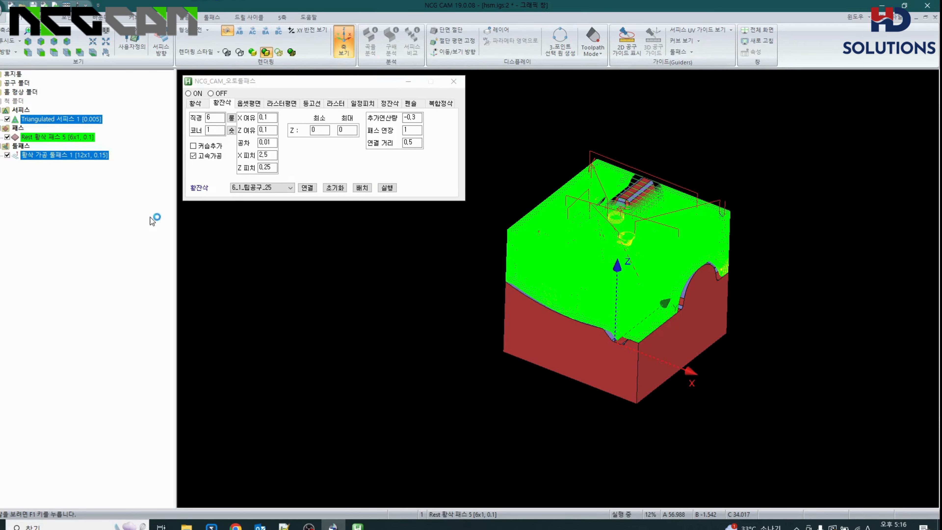
Set the X and Z allowances to 0.15 and generate another 6x1 rest roughing pass, answering yes to the allowance check
click(275, 117)
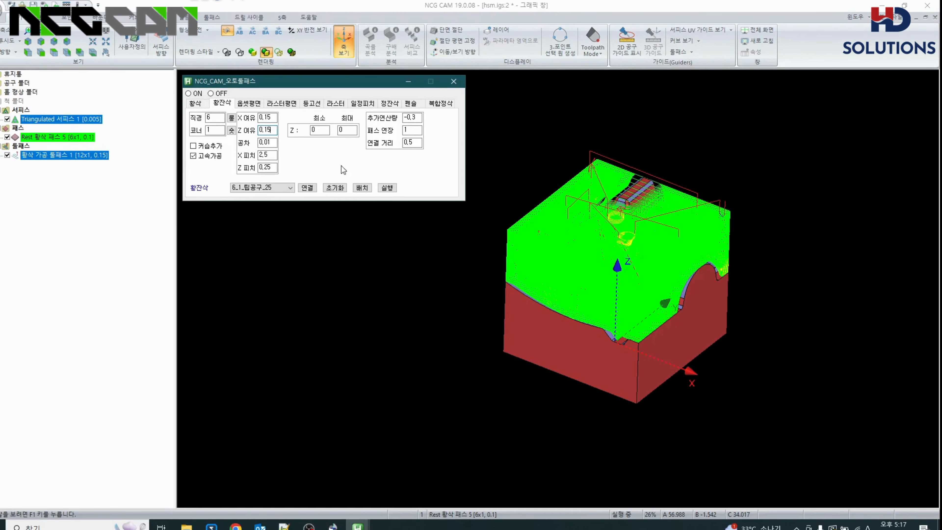
click(389, 187)
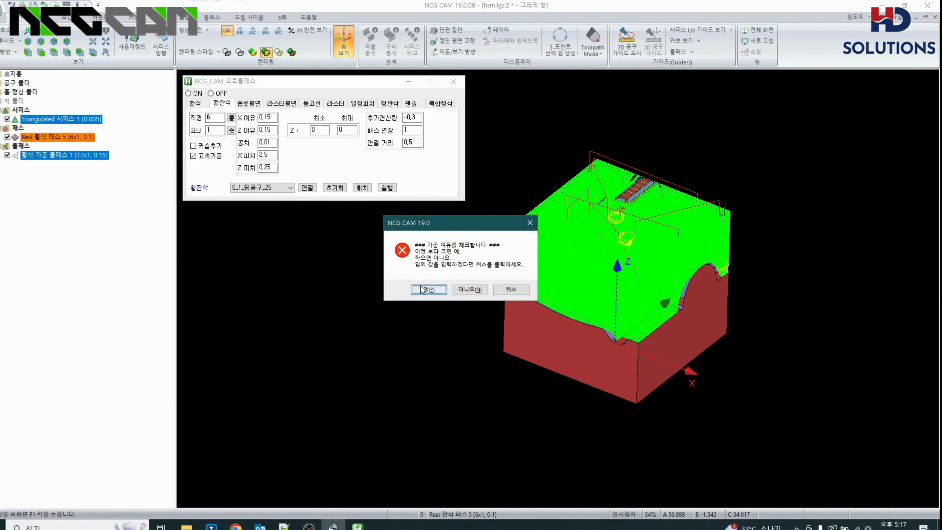
click(423, 289)
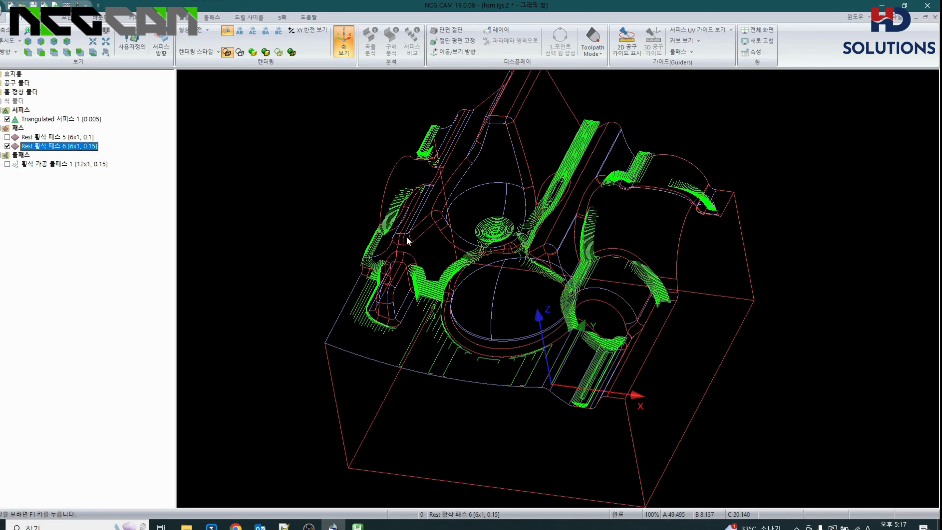
Delete the 6x1 rest roughing pass with 0.1 allowance and convert the 0.15 one into a machining toolpath
click(88, 138)
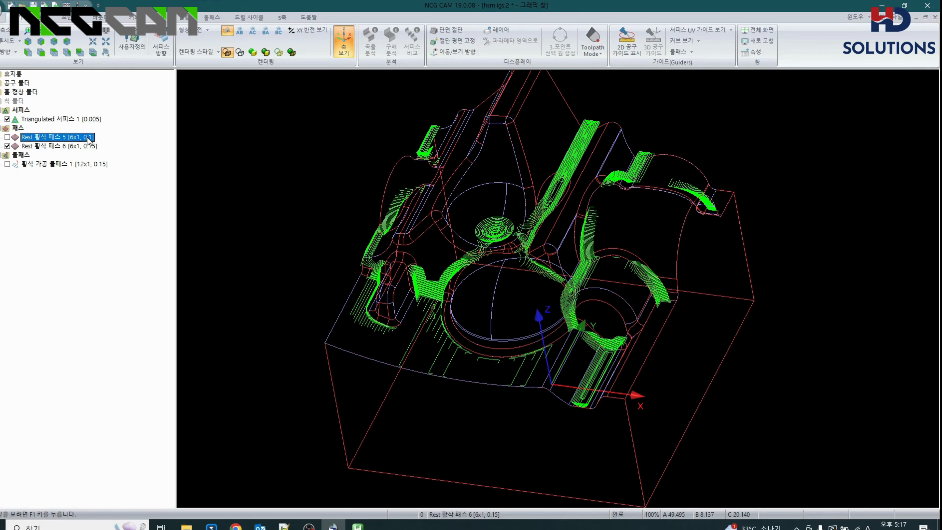
key(Delete)
right_click(88, 138)
click(102, 144)
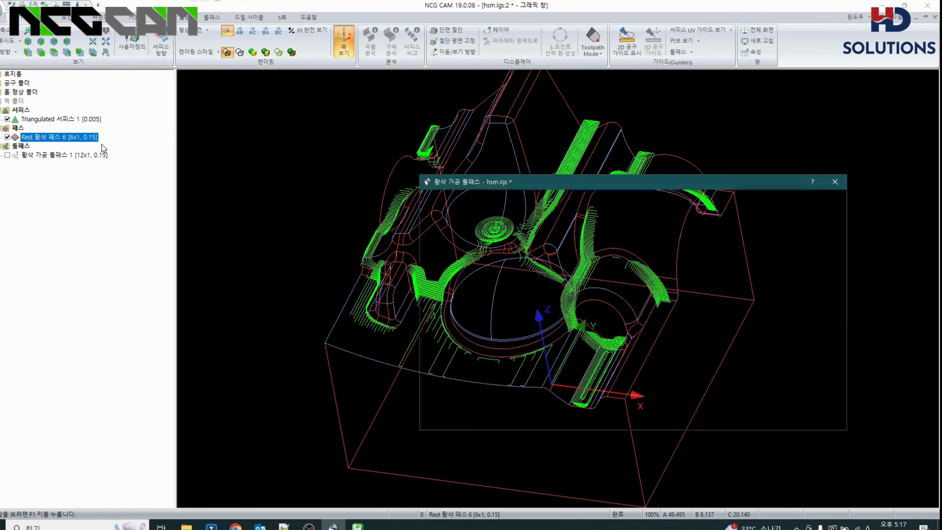
key(Return)
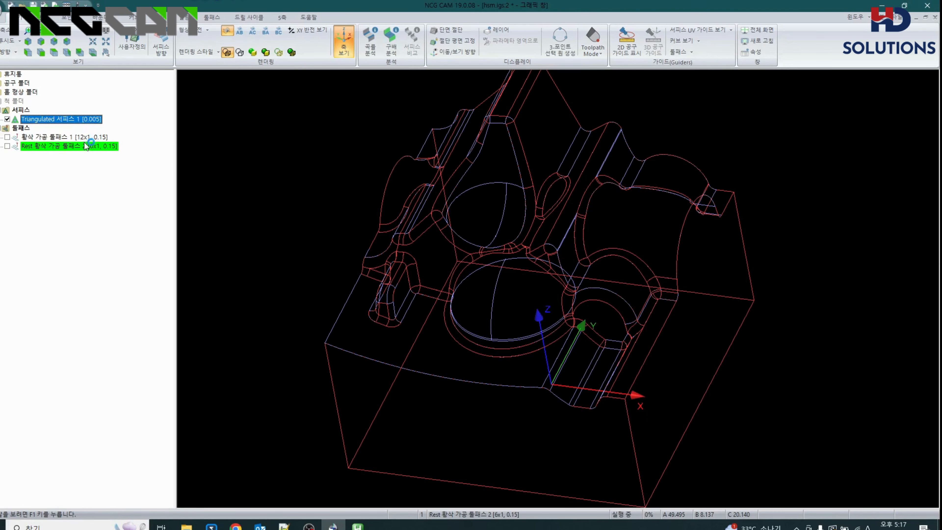
Generate a rest roughing pass from the surface and both toolpaths with the 3_0.5_팁공구_10 preset, choosing manual entry of the additional offset
ctrl+click(88, 146)
middle_drag(338, 180, 339, 174)
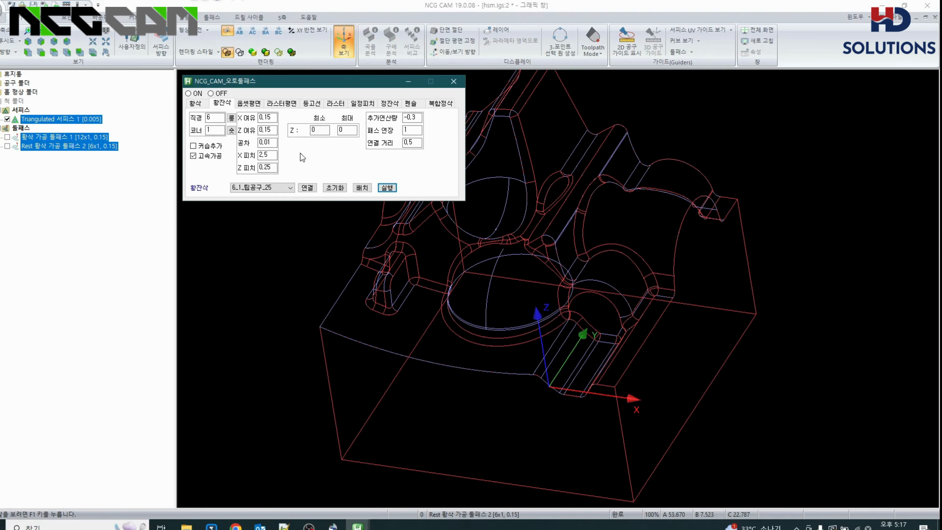
click(276, 190)
click(265, 212)
click(388, 189)
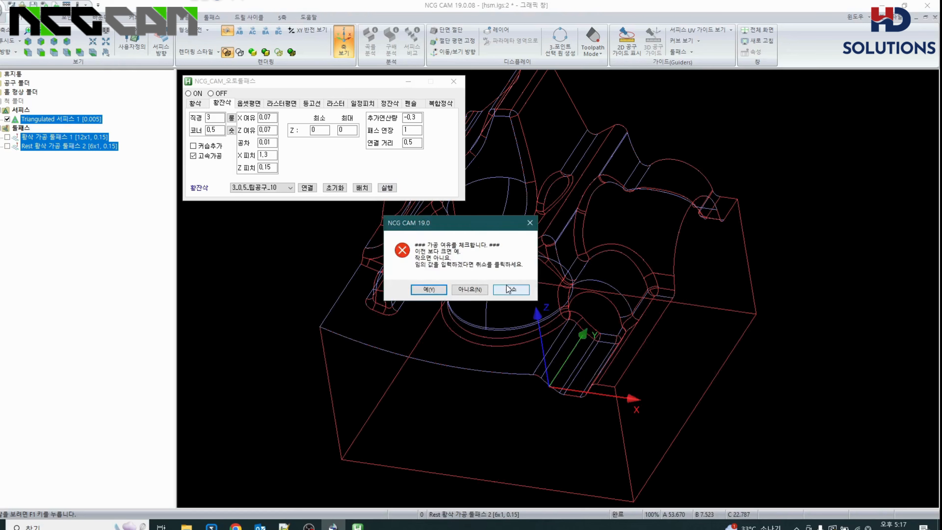
click(507, 288)
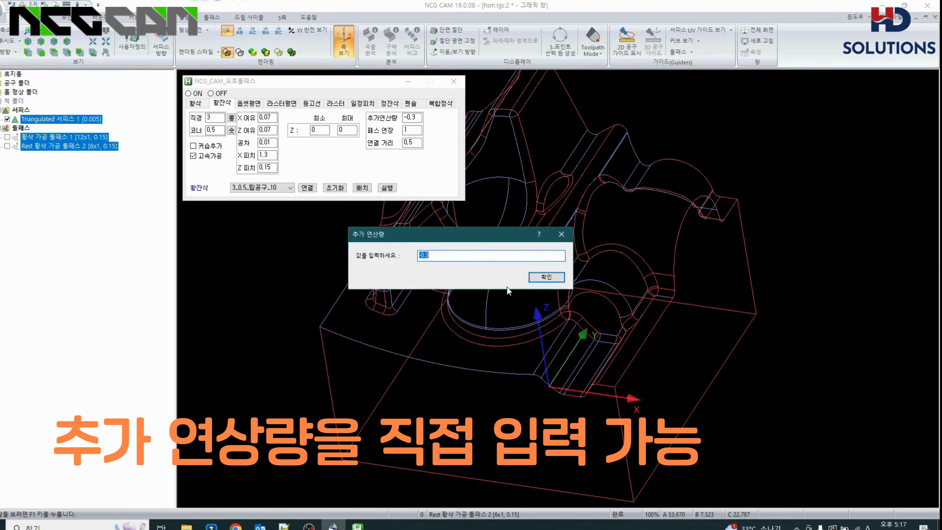
click(538, 278)
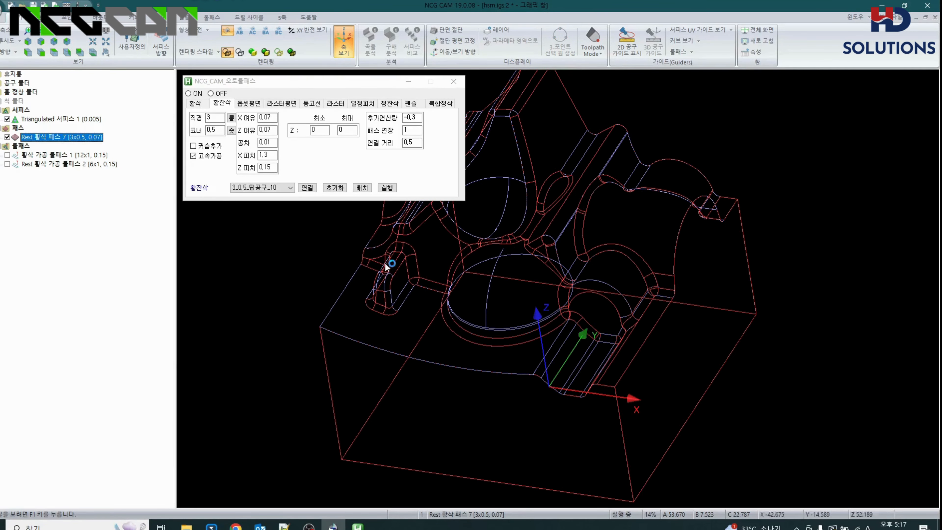
Examine the 3x0.5 rest roughing pass on the model from several angles while it calculates
scroll(568, 303, down, 2)
middle_drag(567, 303, 609, 299)
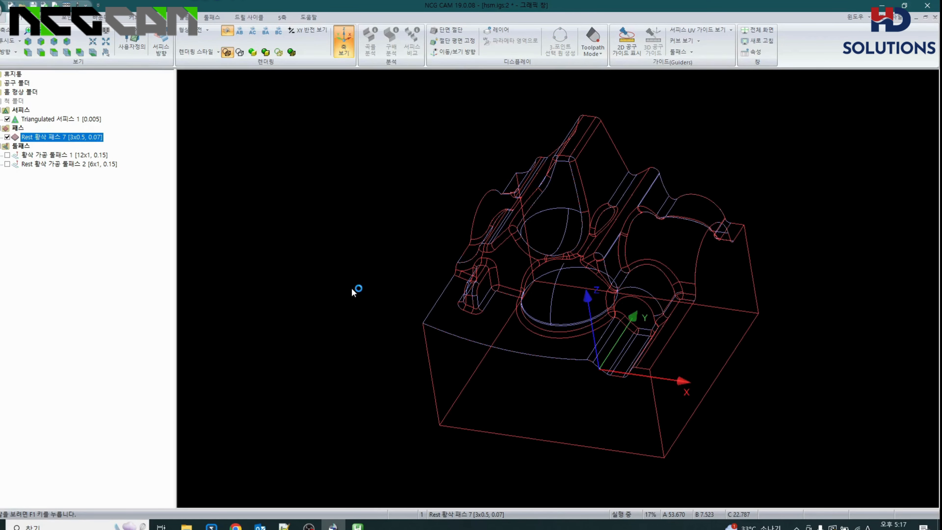
scroll(670, 302, up, 2)
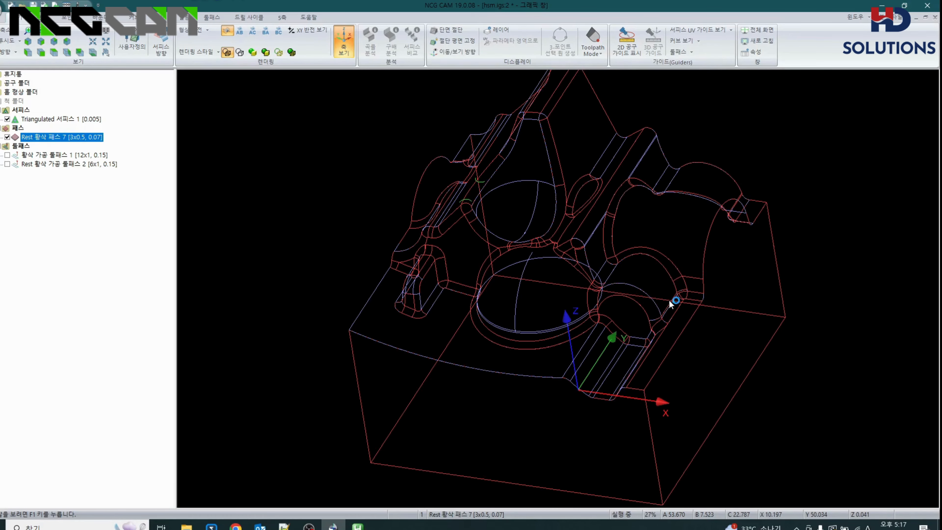
drag(669, 300, 295, 263)
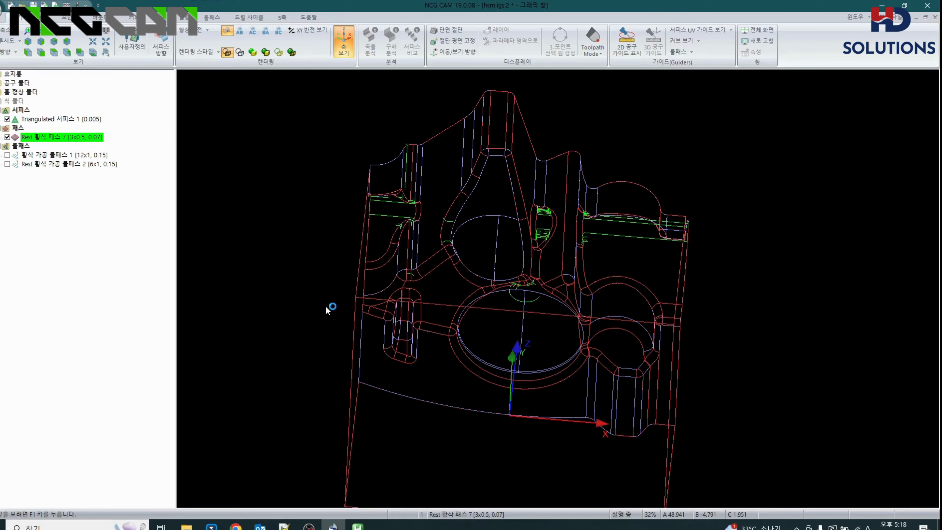
drag(301, 329, 227, 327)
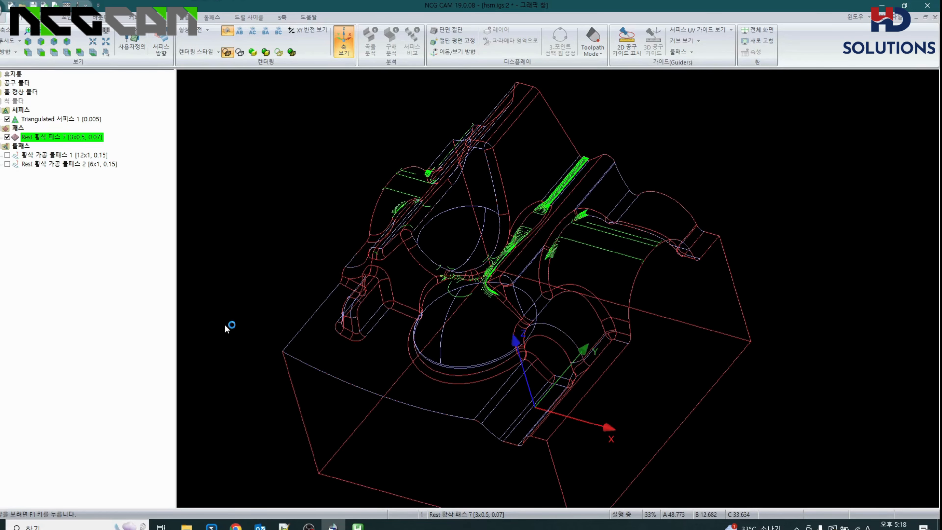
Regenerate the 6x1 rest roughing toolpath with a link radius of 1, replacing the original
click(44, 155)
click(54, 164)
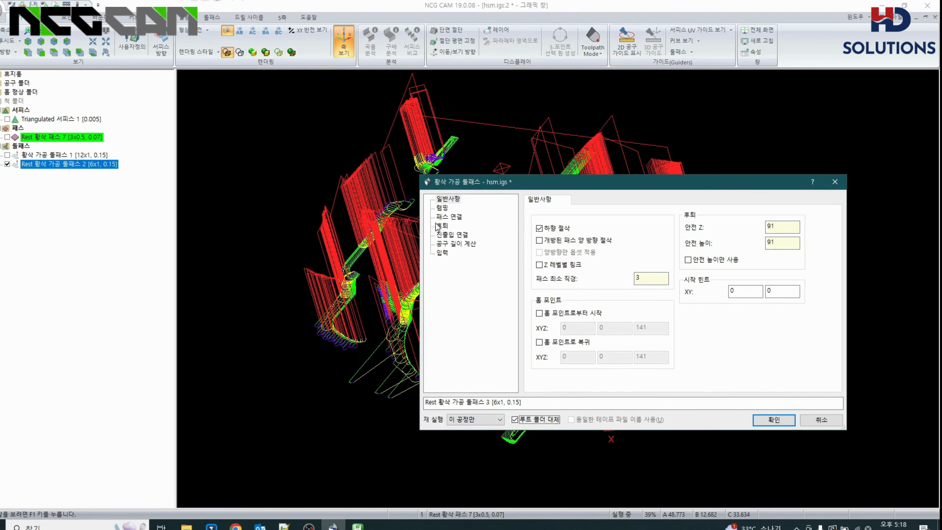
click(449, 216)
double_click(633, 242)
text(1)
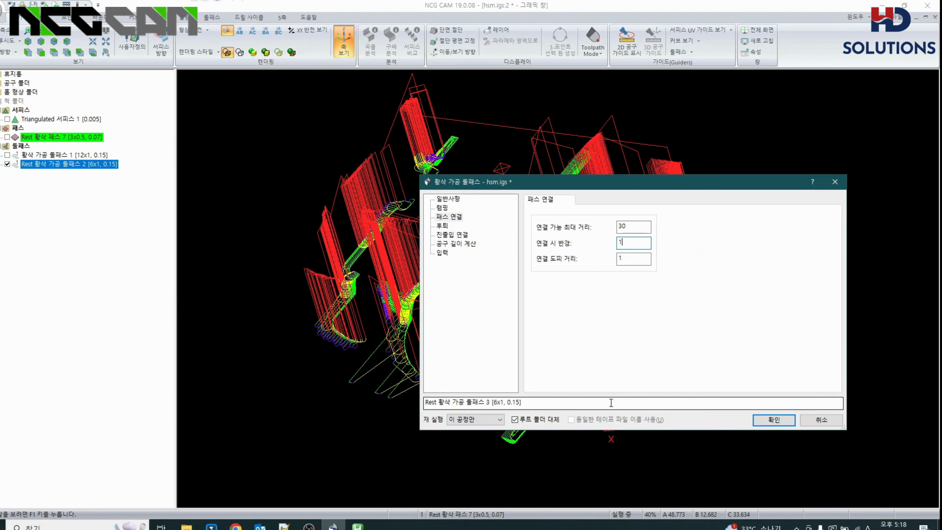
click(776, 419)
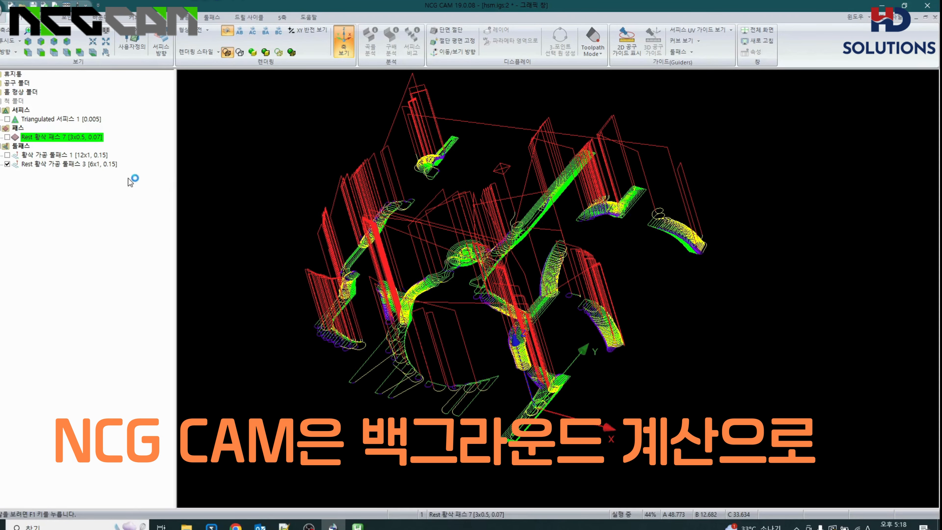
Show the surface with the 3x0.5 rest roughing pass and convert the pass into a machining toolpath with a link radius of 1
click(46, 138)
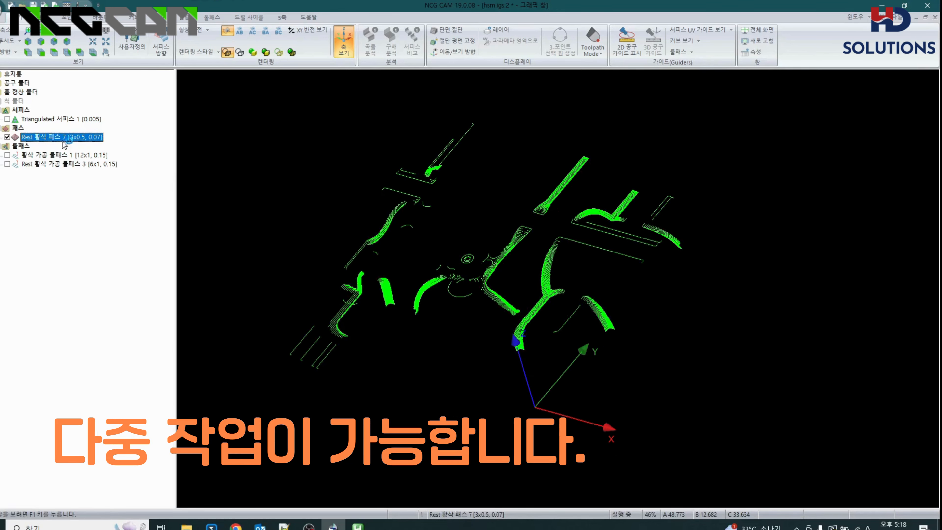
scroll(295, 217, up, 2)
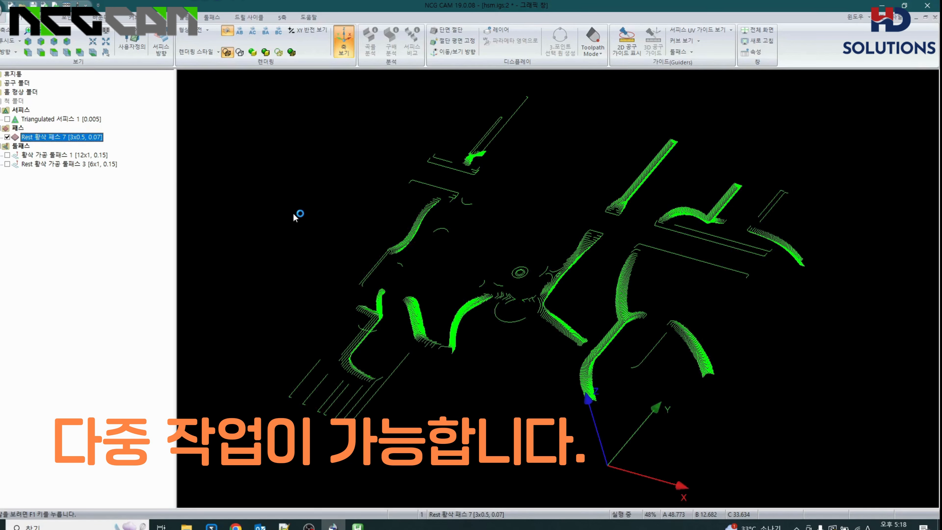
drag(295, 218, 320, 219)
click(7, 120)
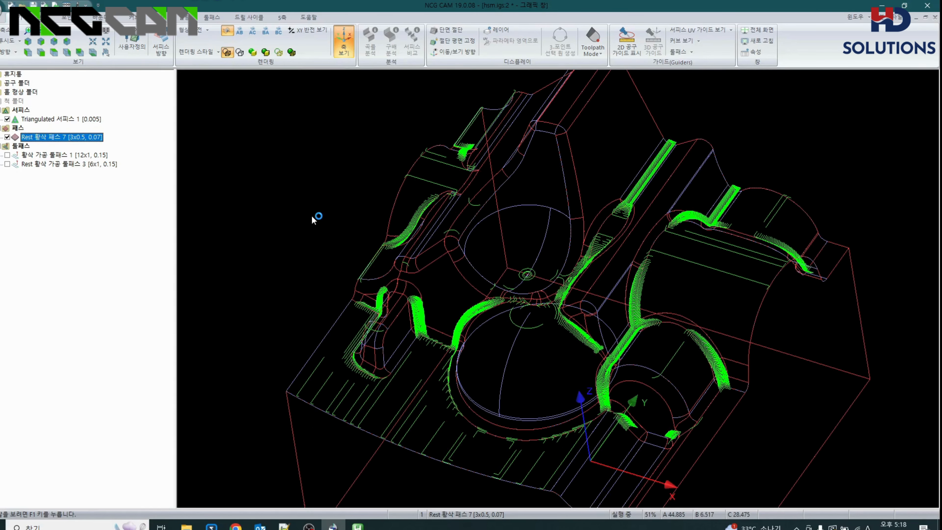
right_drag(495, 244, 432, 240)
right_click(88, 140)
click(95, 143)
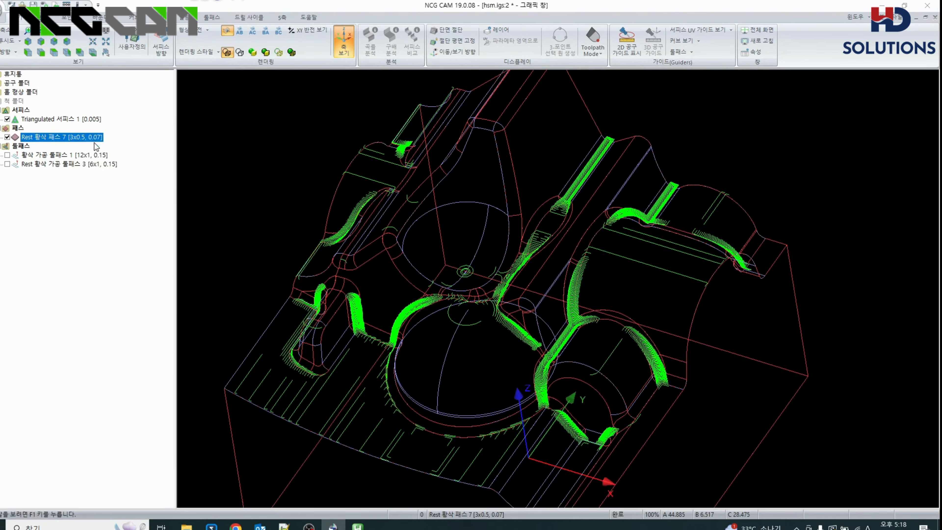
click(455, 218)
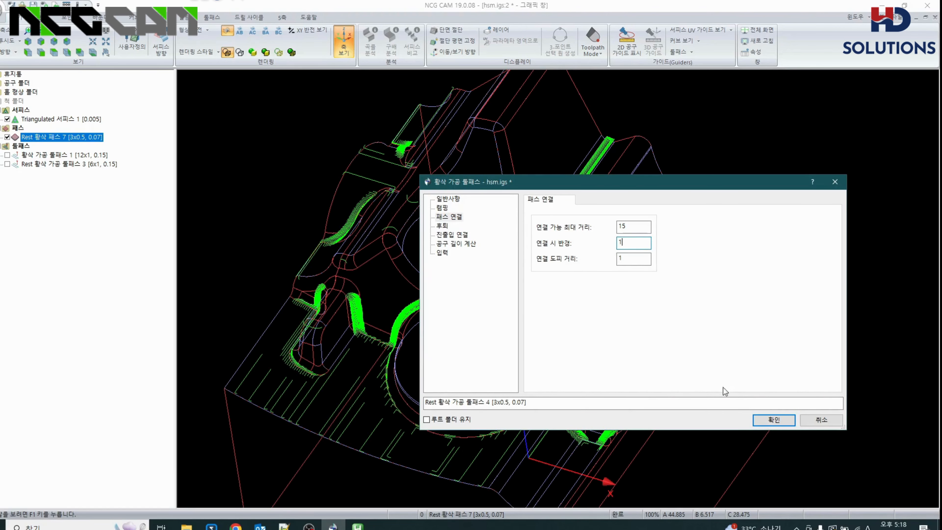
click(770, 420)
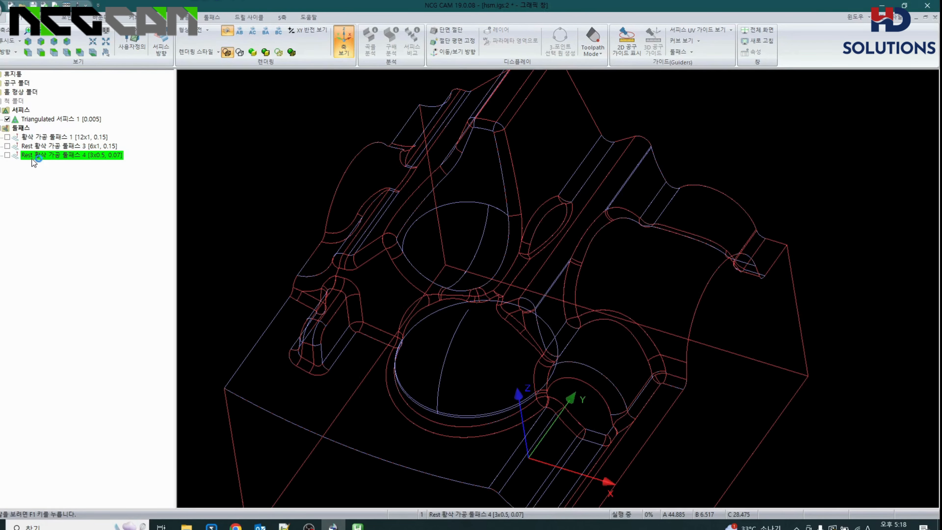